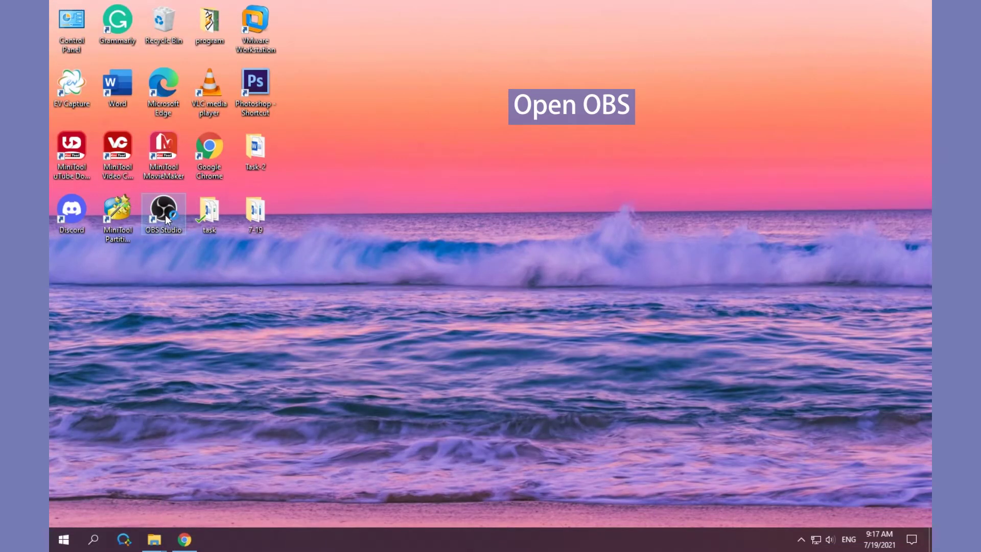
- Launch OBS and set the Video Output (Scaled) Resolution to 820x514, applying and saving it
double_click(166, 216)
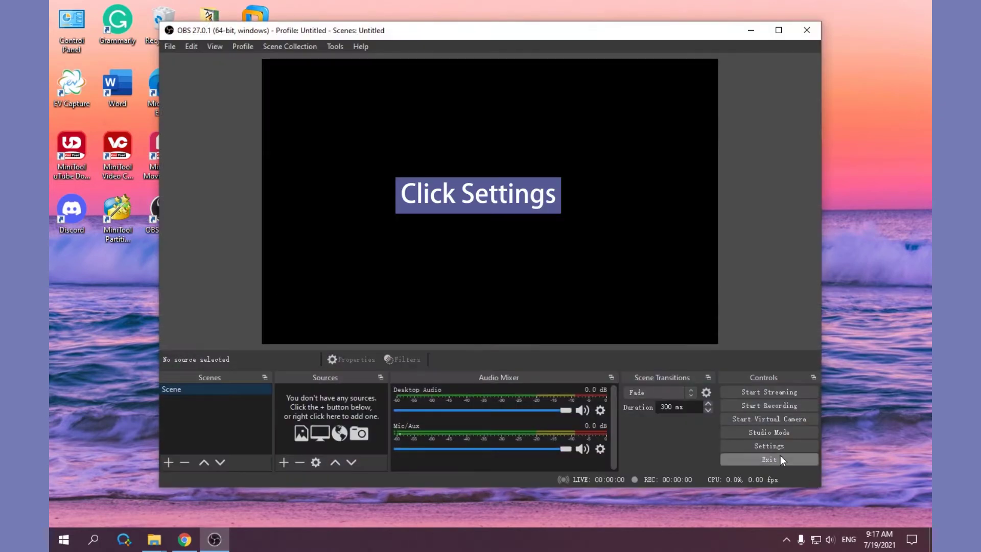
left_click(766, 444)
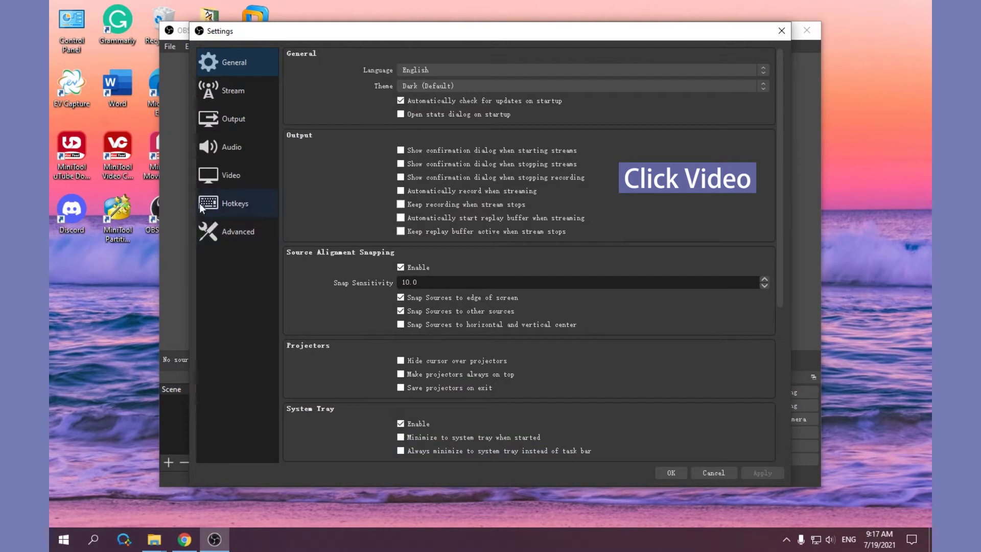
left_click(227, 178)
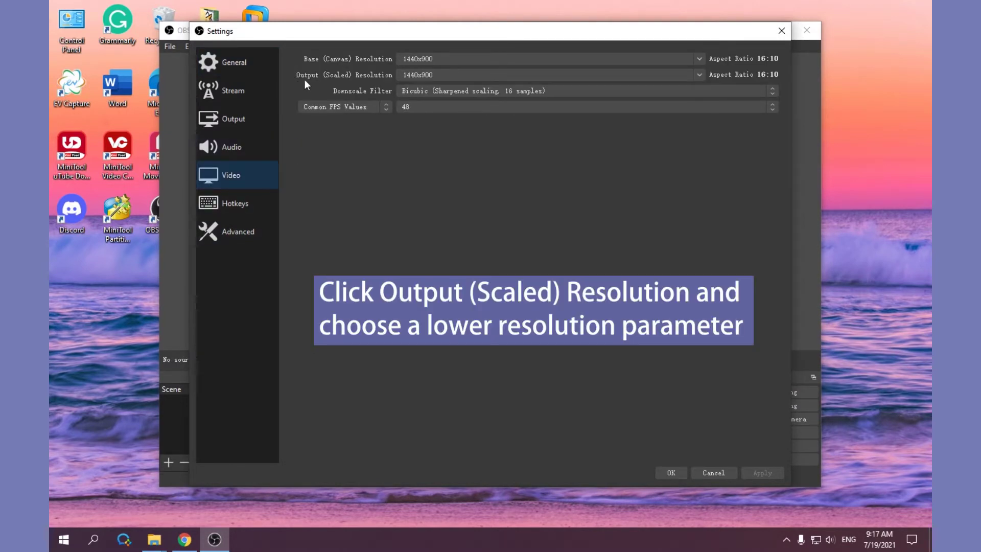
left_click(699, 74)
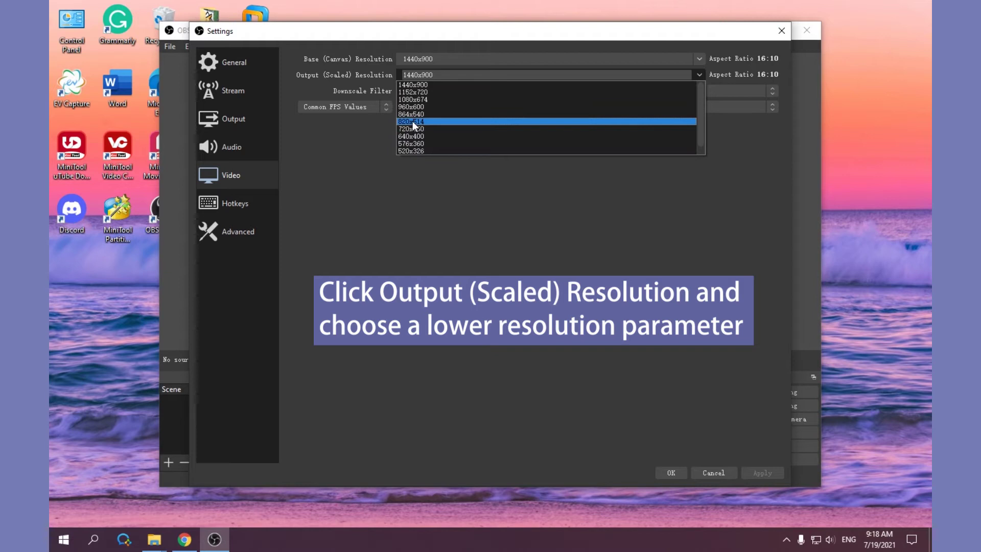
left_click(412, 121)
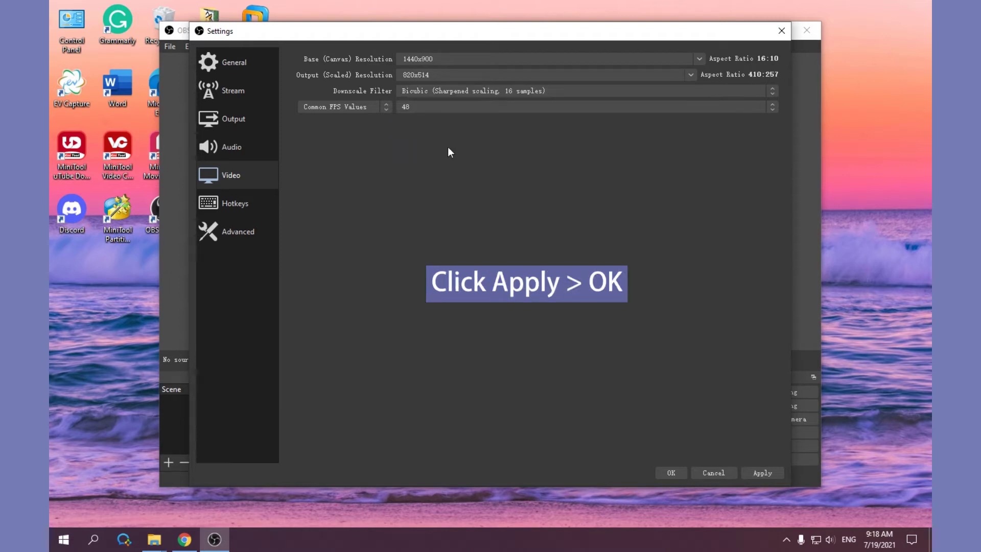
left_click(769, 473)
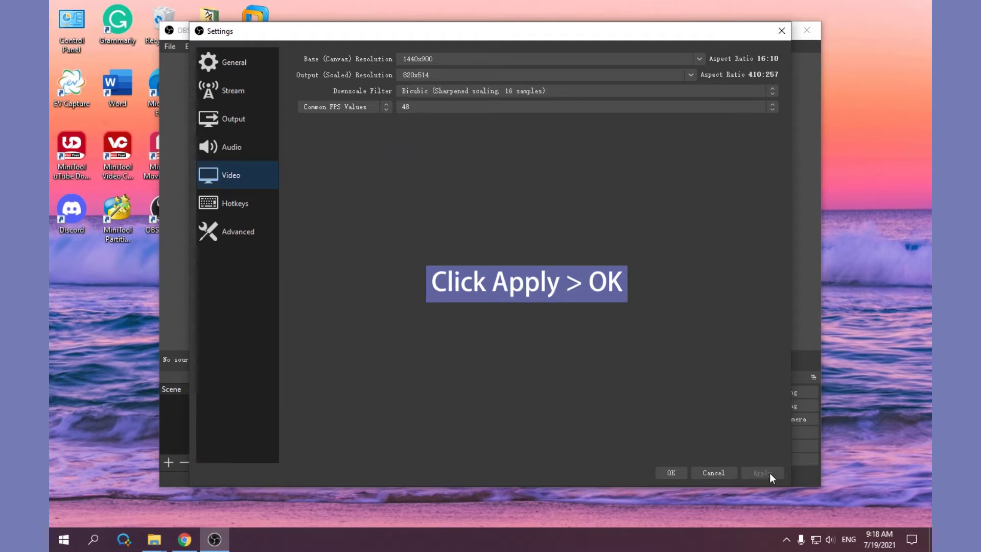
left_click(666, 474)
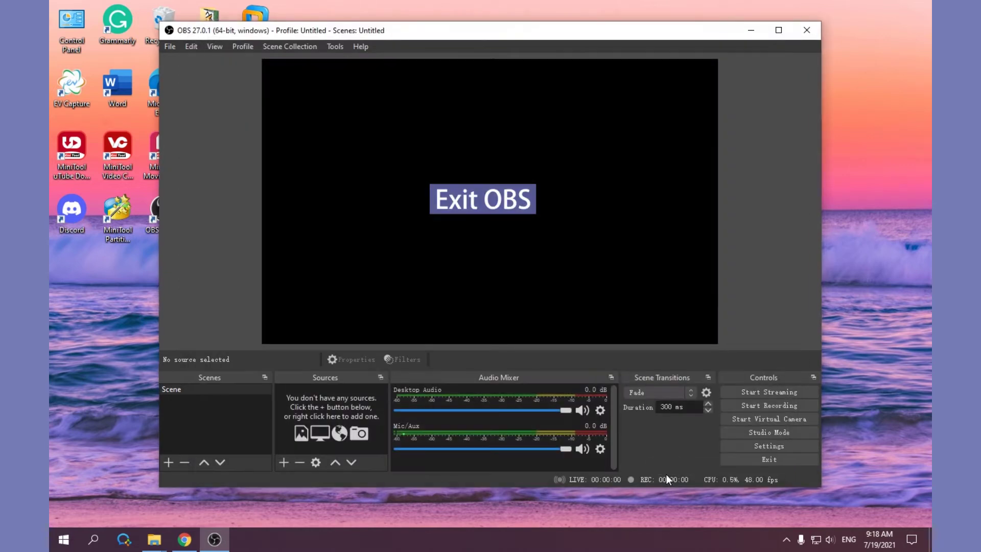
- Restart OBS, change Common FPS Values from 48 to 30 and save, then exit OBS
left_click(806, 31)
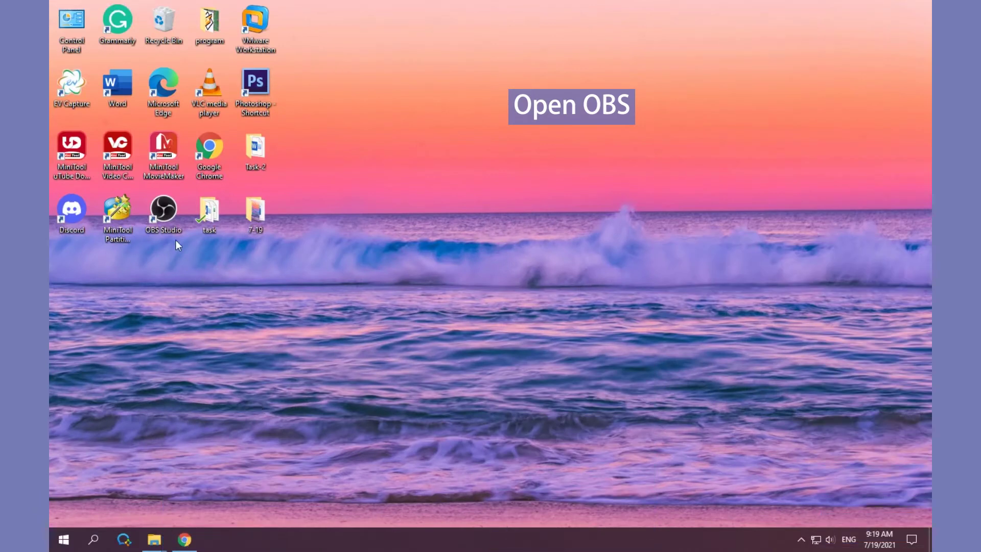
double_click(162, 210)
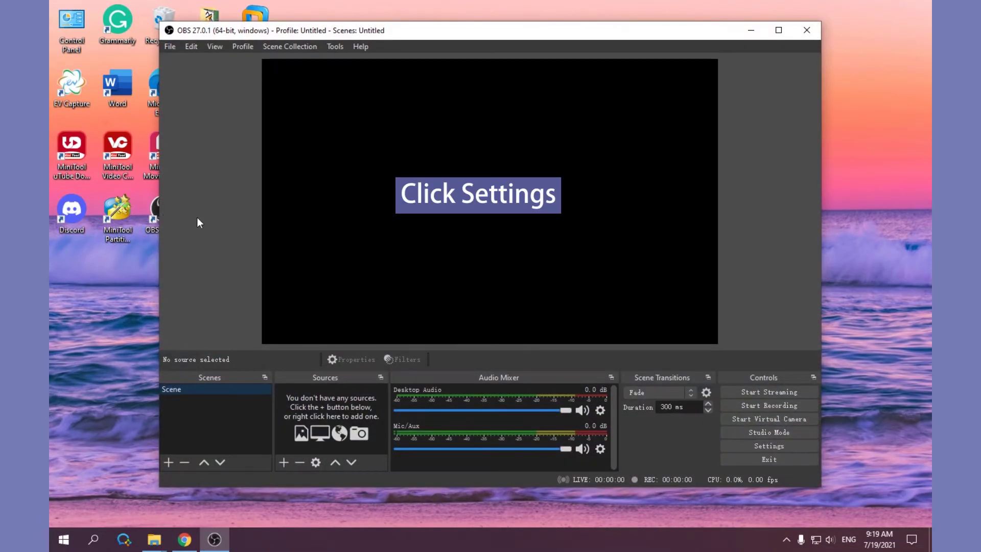
left_click(767, 445)
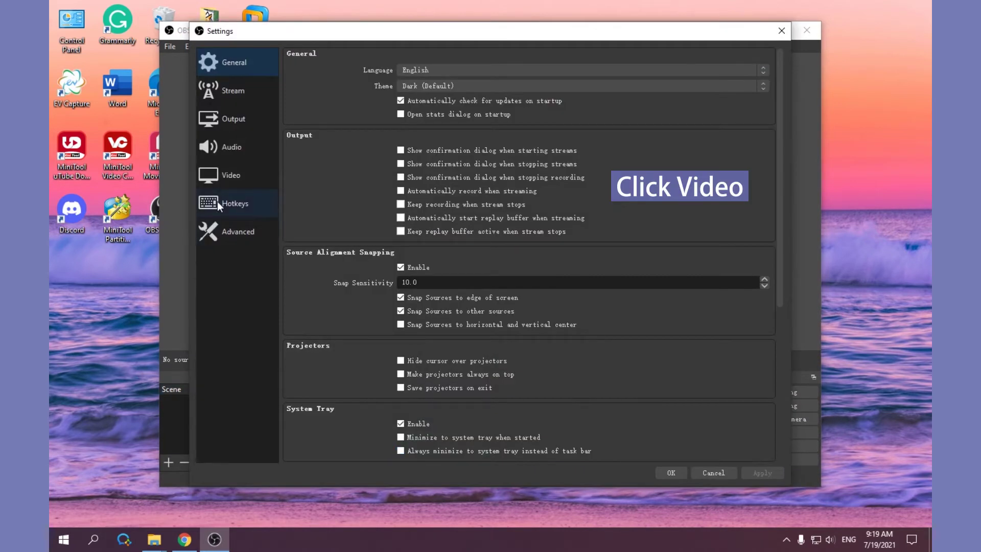
left_click(216, 177)
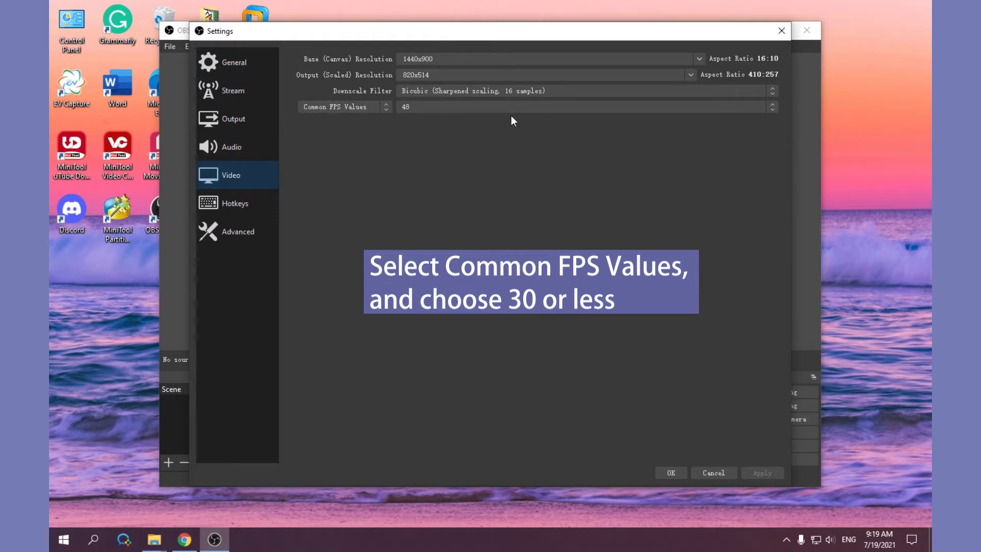
left_click(744, 108)
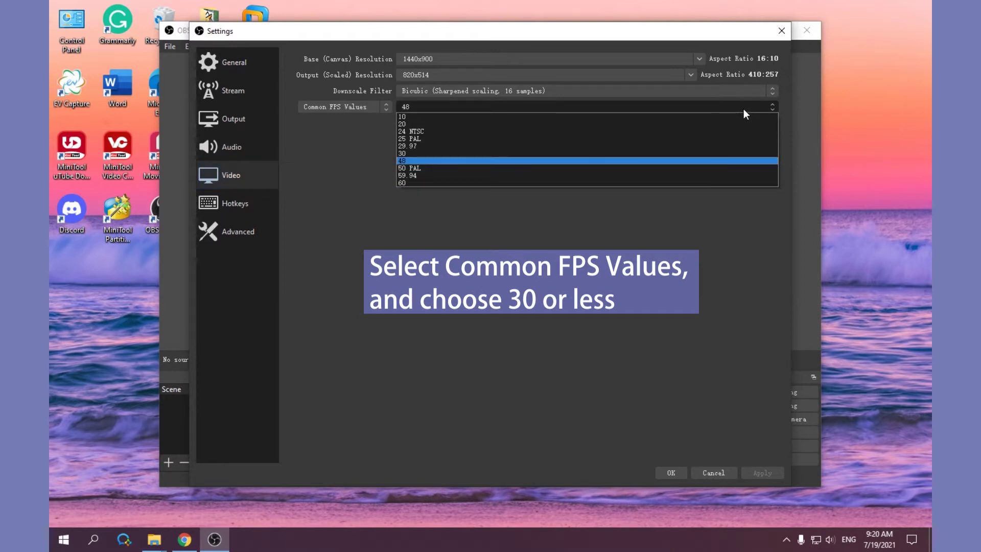
left_click(404, 154)
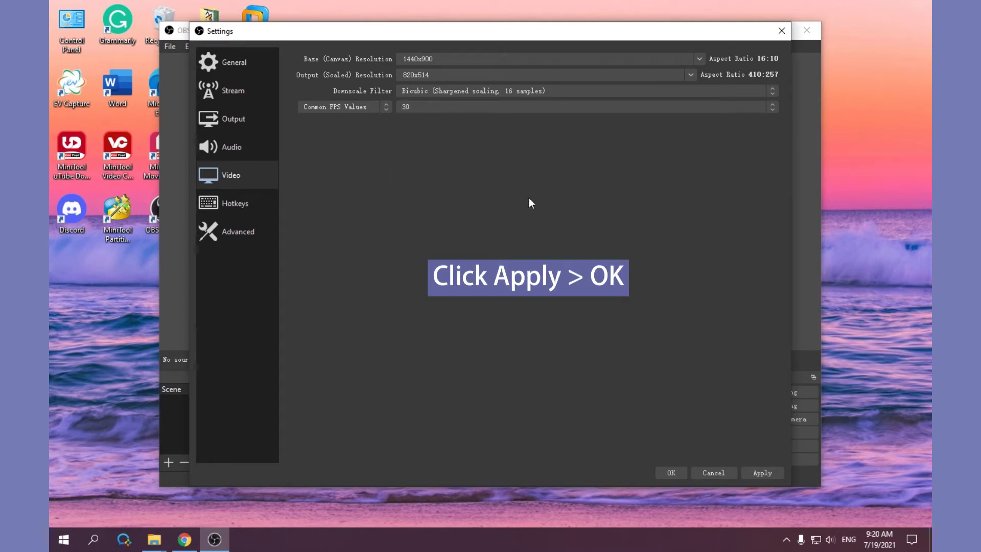
left_click(764, 473)
left_click(669, 472)
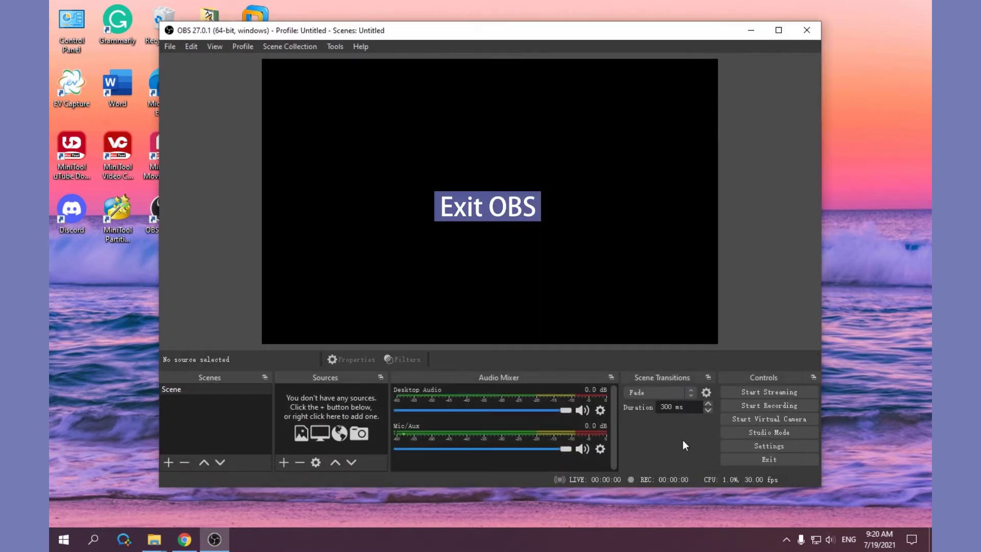
left_click(806, 30)
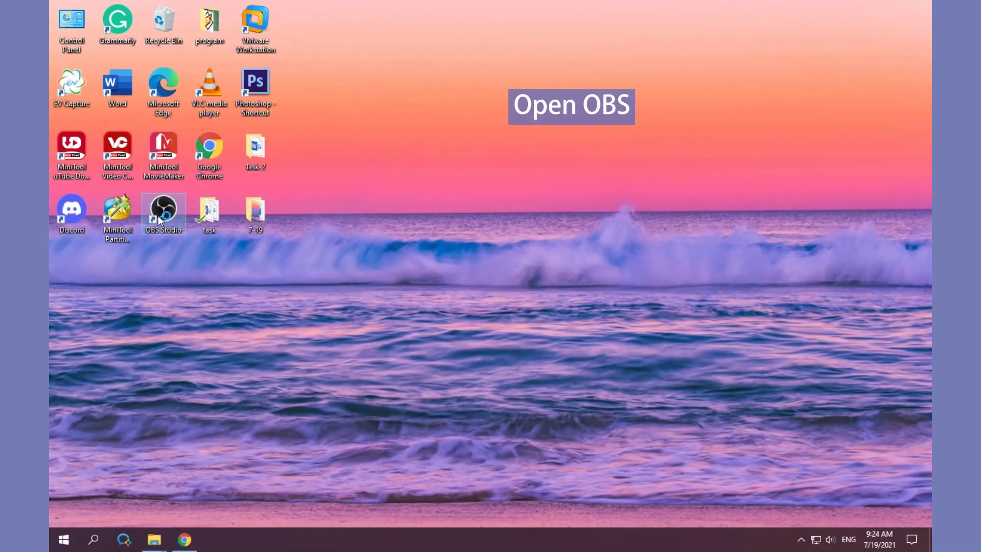
- Set the streaming encoder to Software (x264) with advanced settings and ultrafast preset, then close OBS
double_click(158, 216)
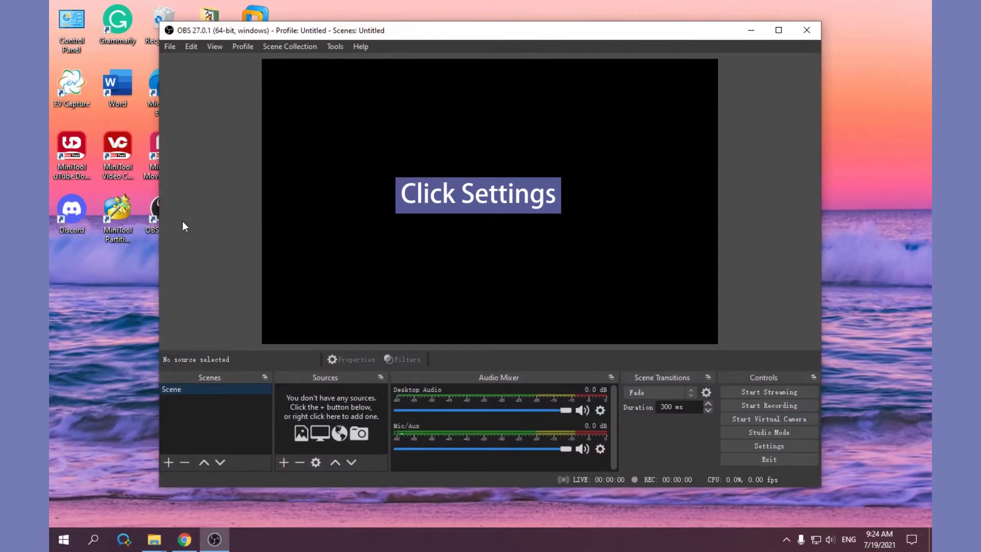
left_click(768, 446)
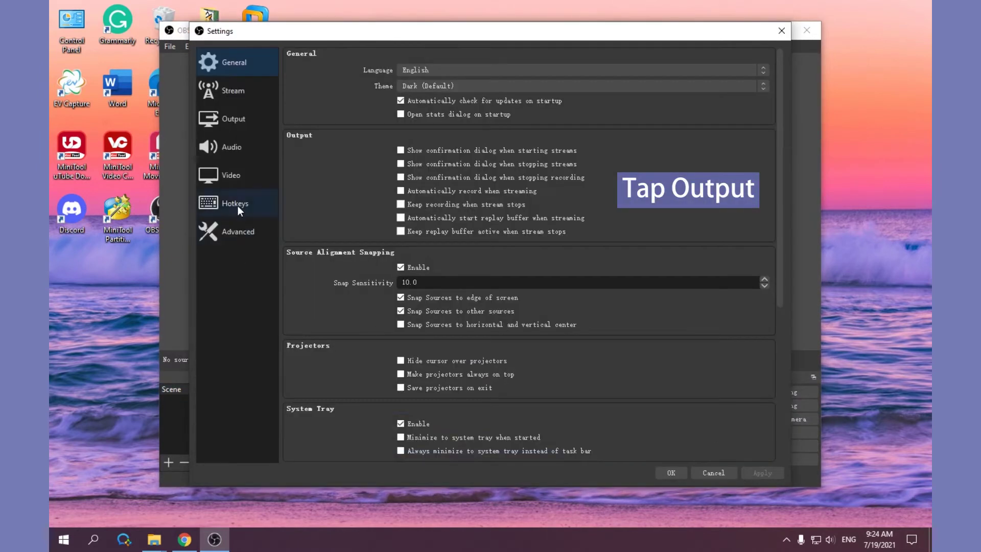
left_click(214, 120)
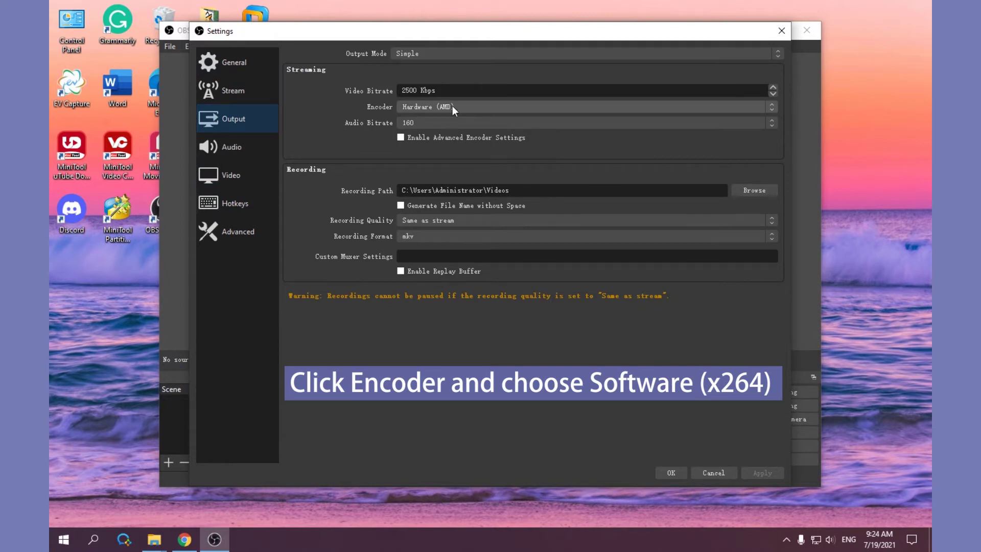
left_click(488, 107)
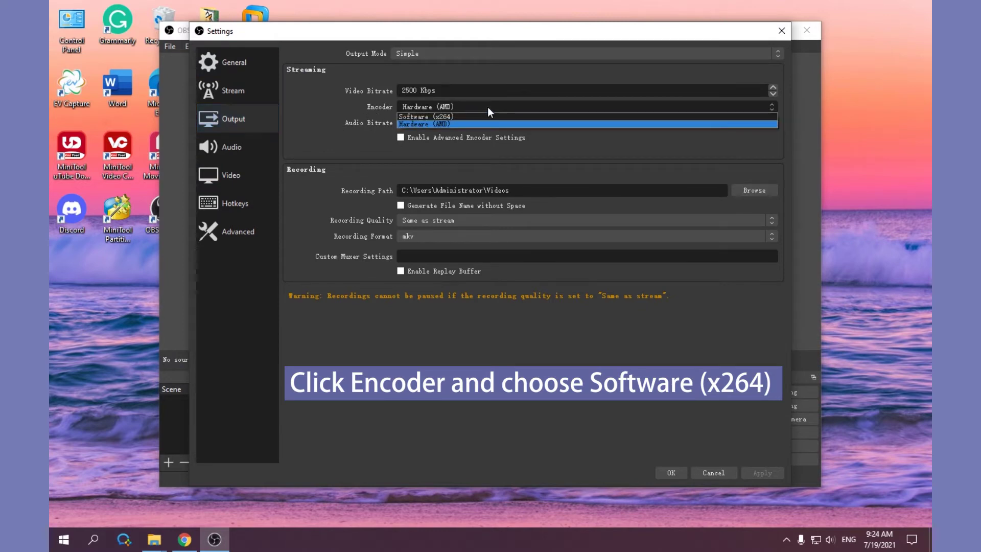
left_click(425, 118)
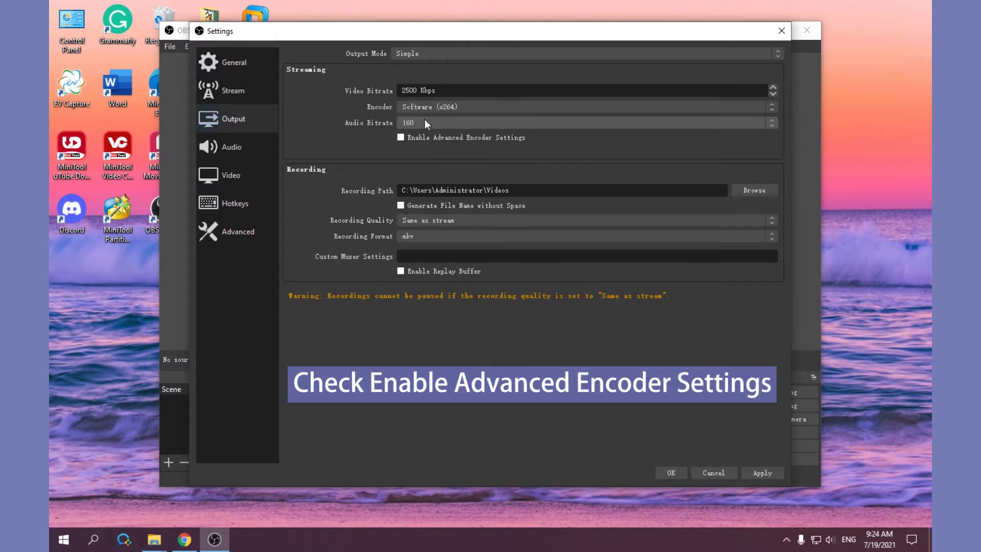
left_click(399, 137)
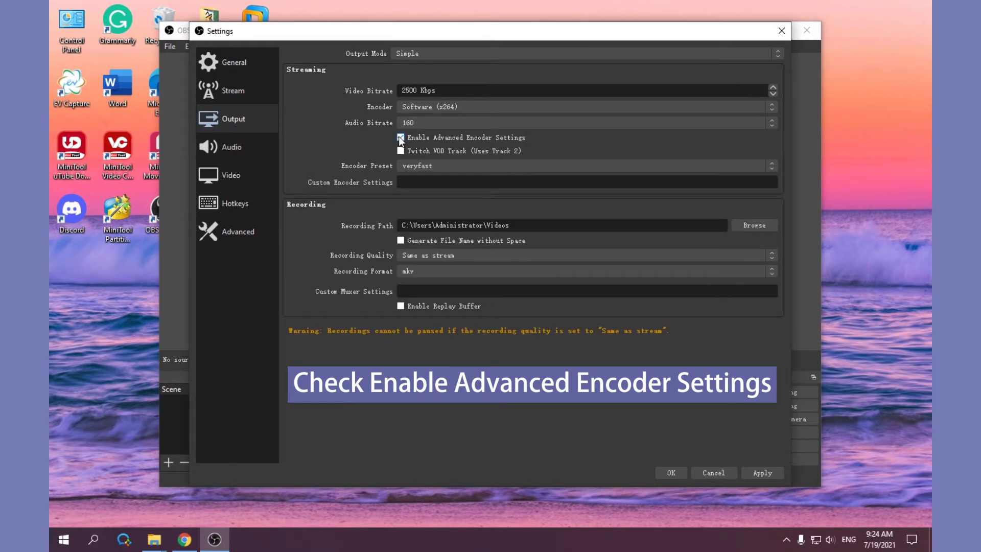
left_click(449, 164)
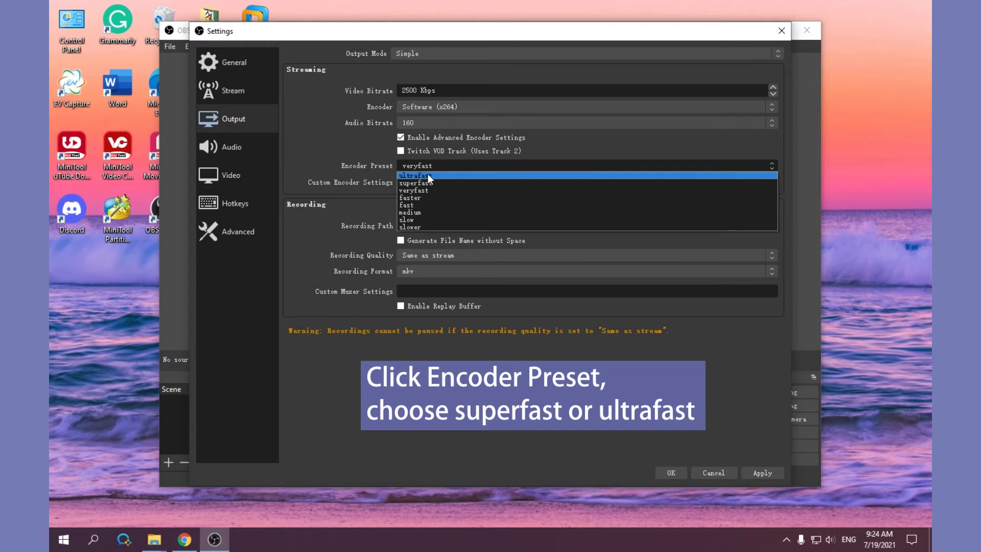
left_click(428, 175)
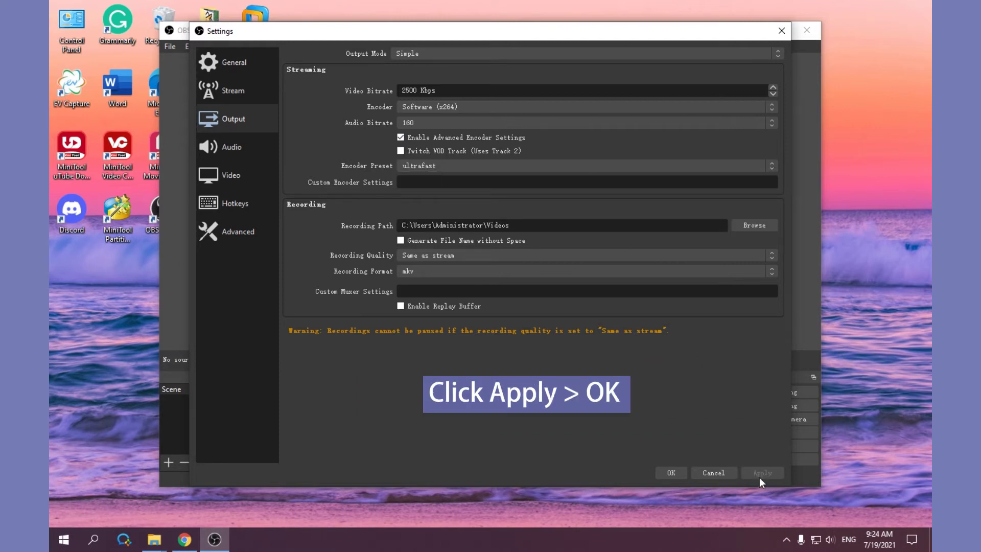
left_click(671, 473)
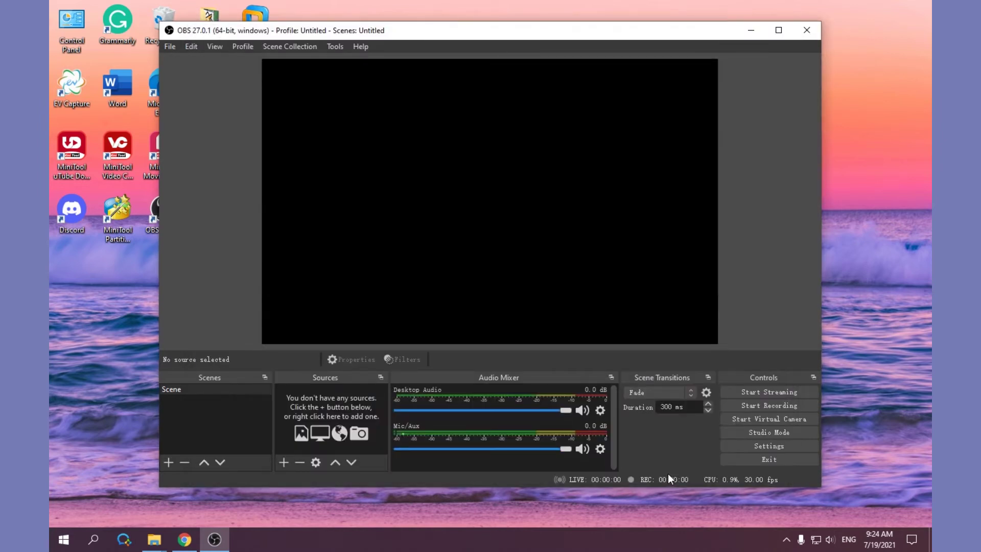
left_click(806, 32)
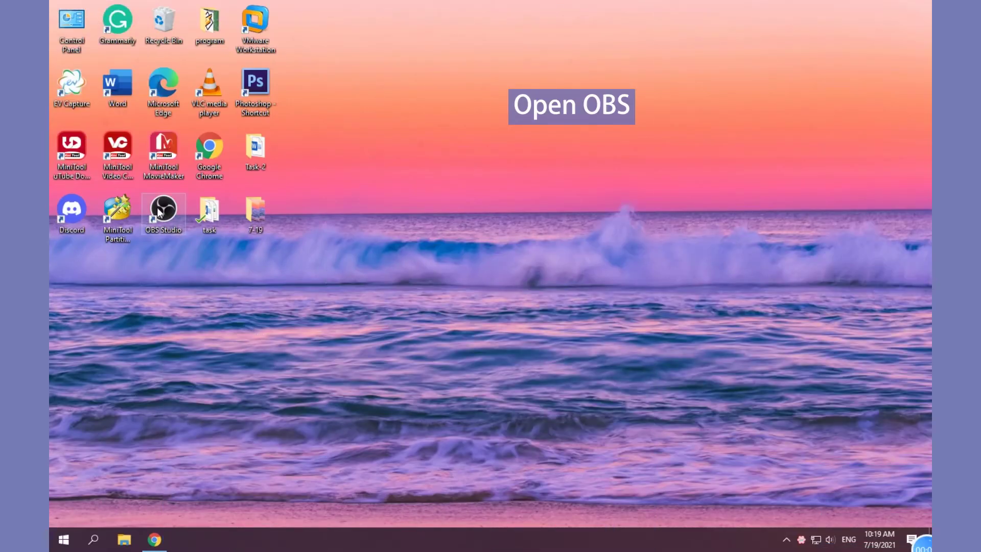
- Switch output mode to Advanced with the AMD H264/AVC streaming encoder, save, and close OBS
double_click(162, 210)
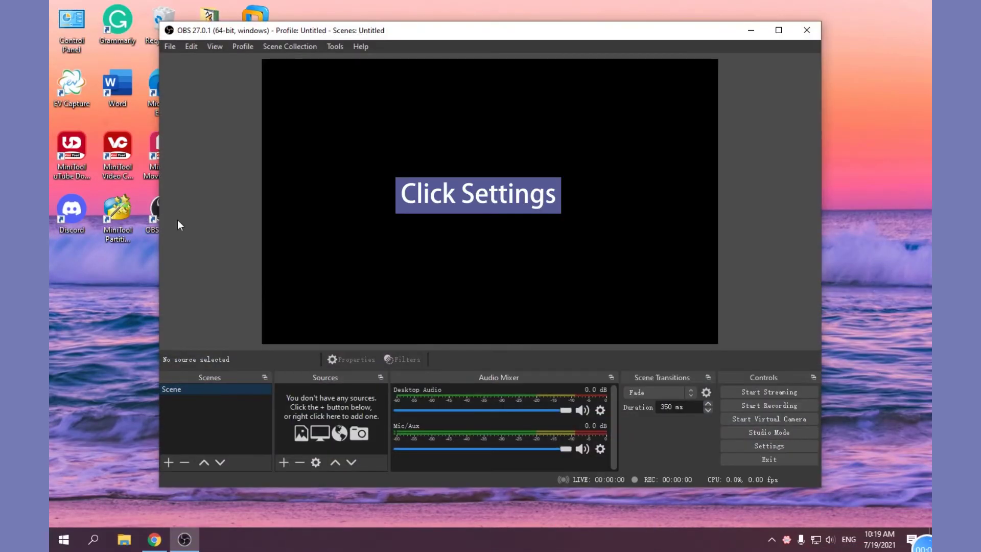
left_click(757, 446)
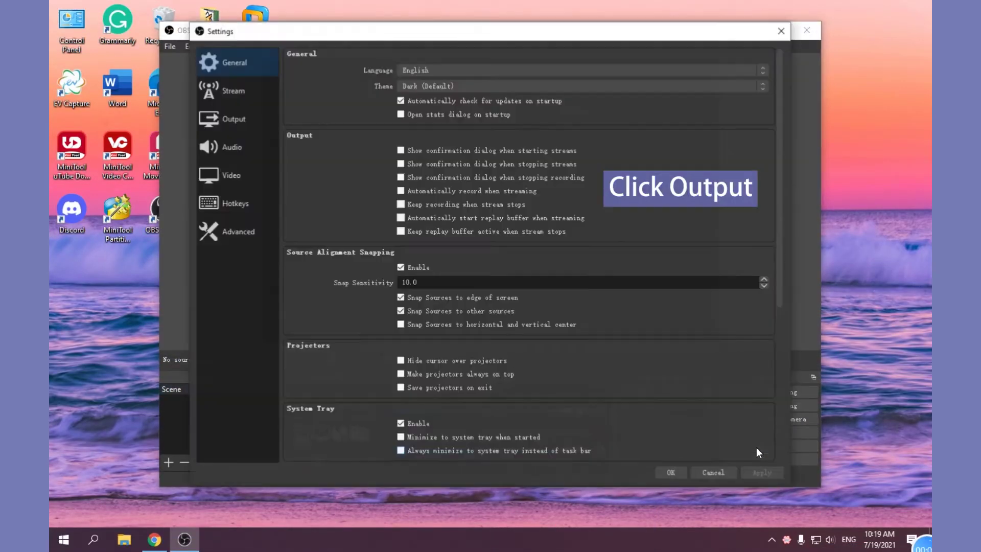
left_click(228, 120)
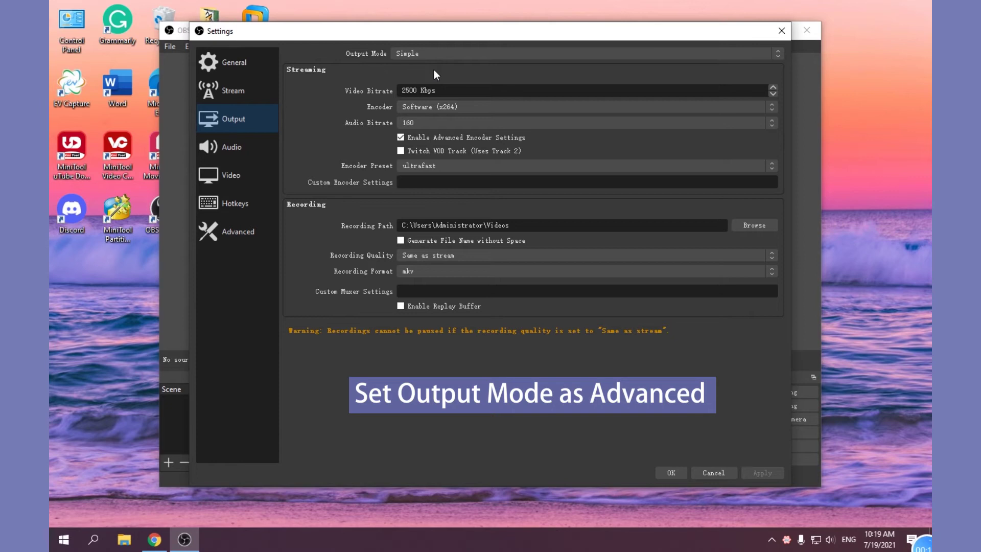
left_click(461, 53)
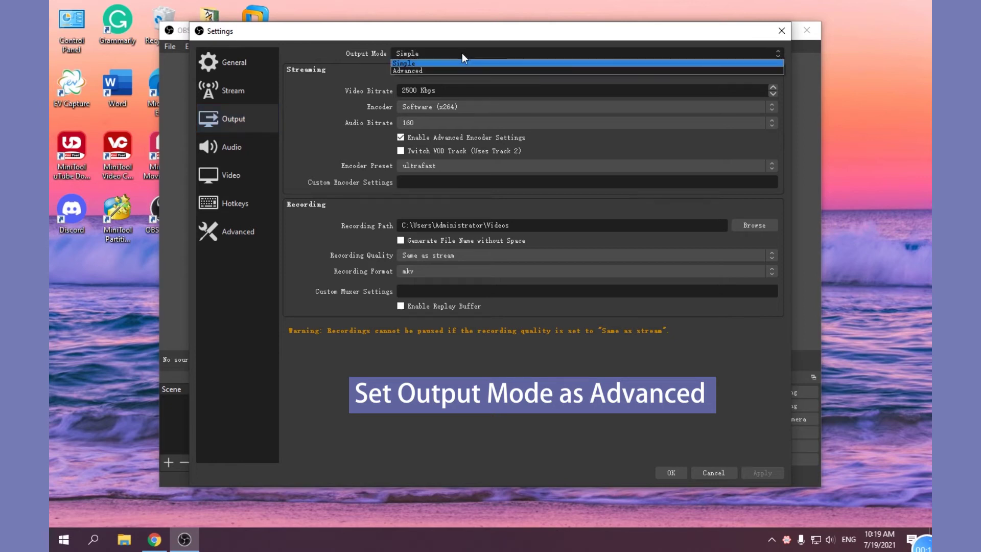
left_click(407, 71)
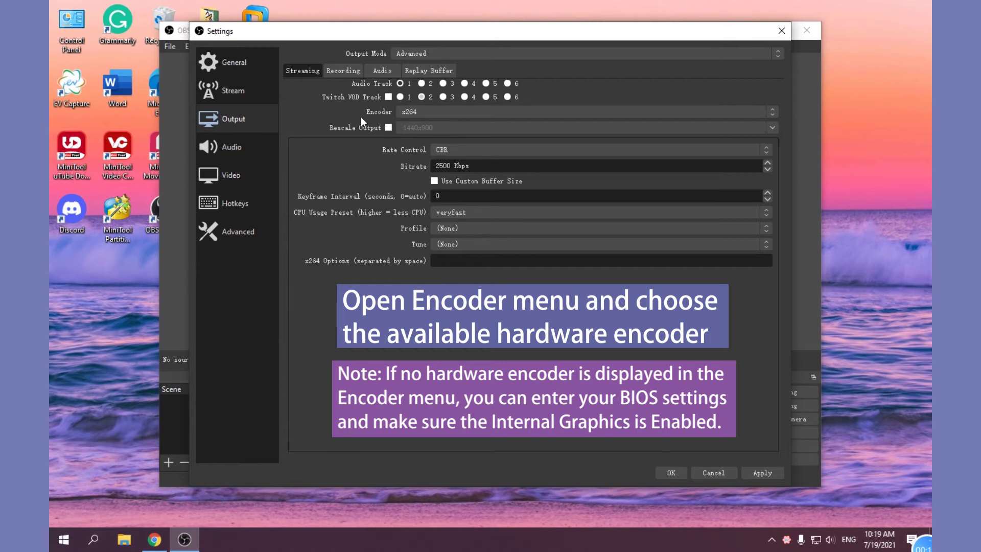
left_click(434, 112)
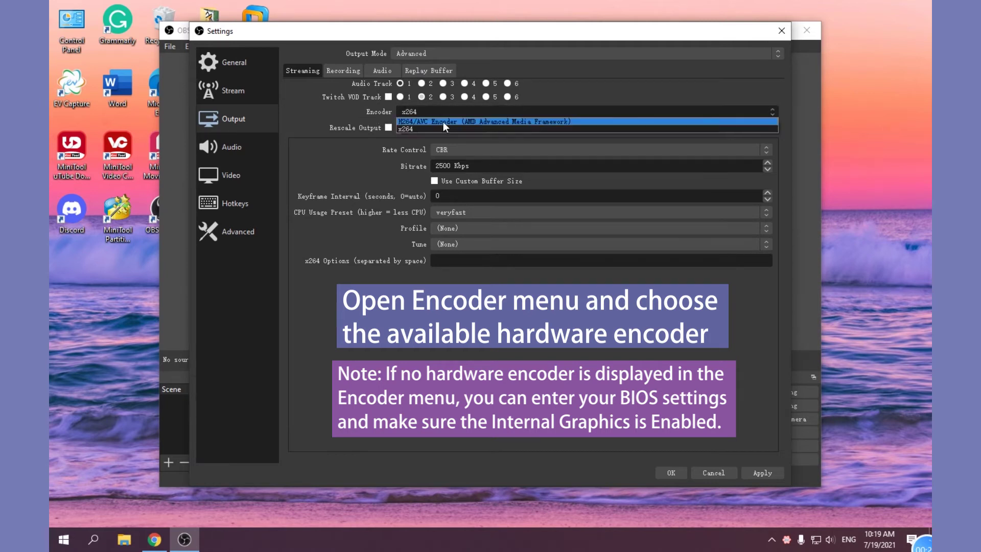
left_click(442, 121)
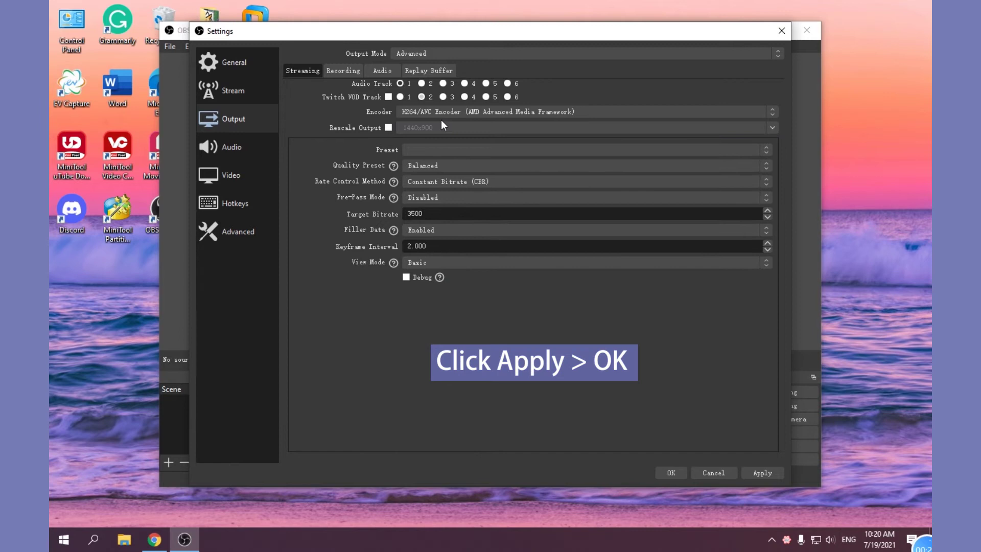
left_click(764, 473)
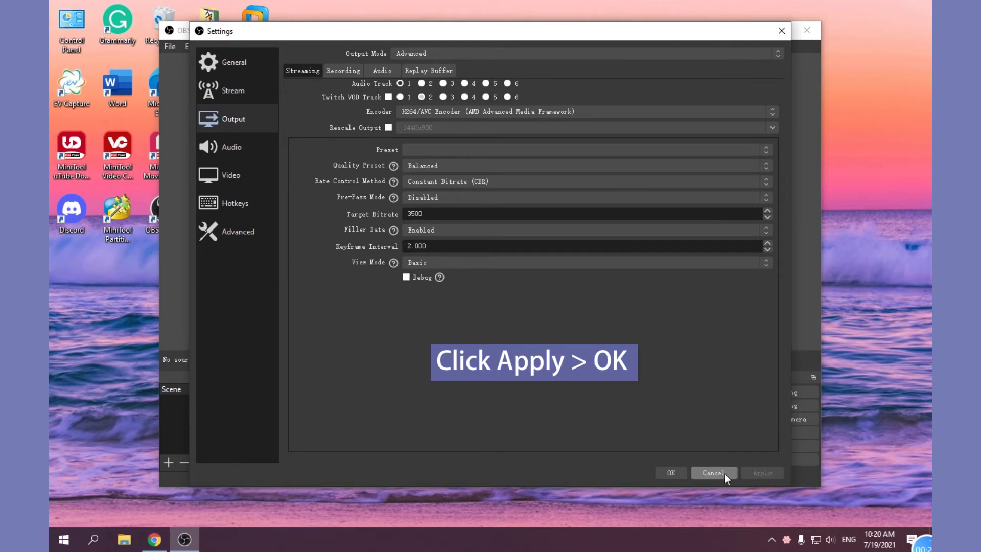
left_click(670, 473)
left_click(805, 30)
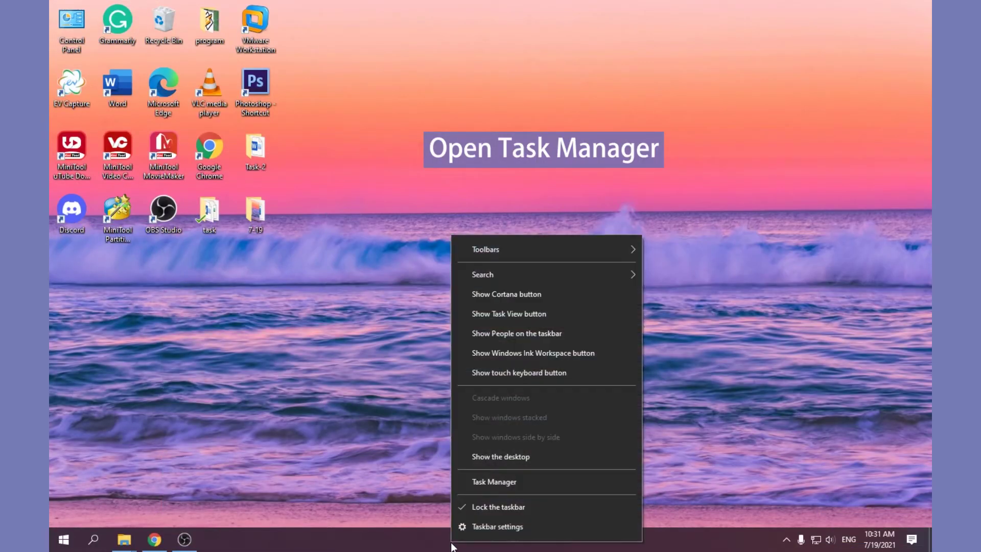
- In Task Manager's maximized details view, set obs64.exe priority to Above normal and confirm
left_click(501, 480)
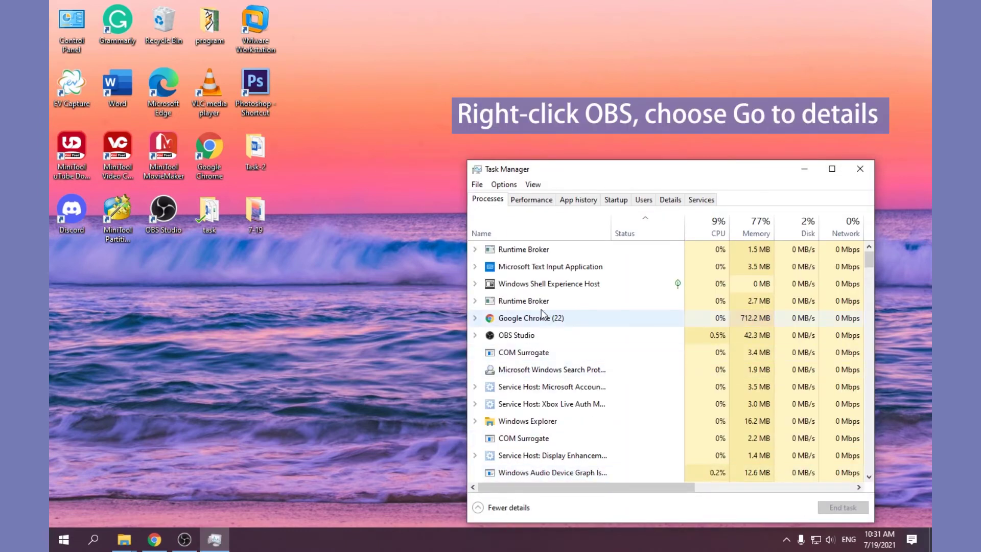
right_click(521, 339)
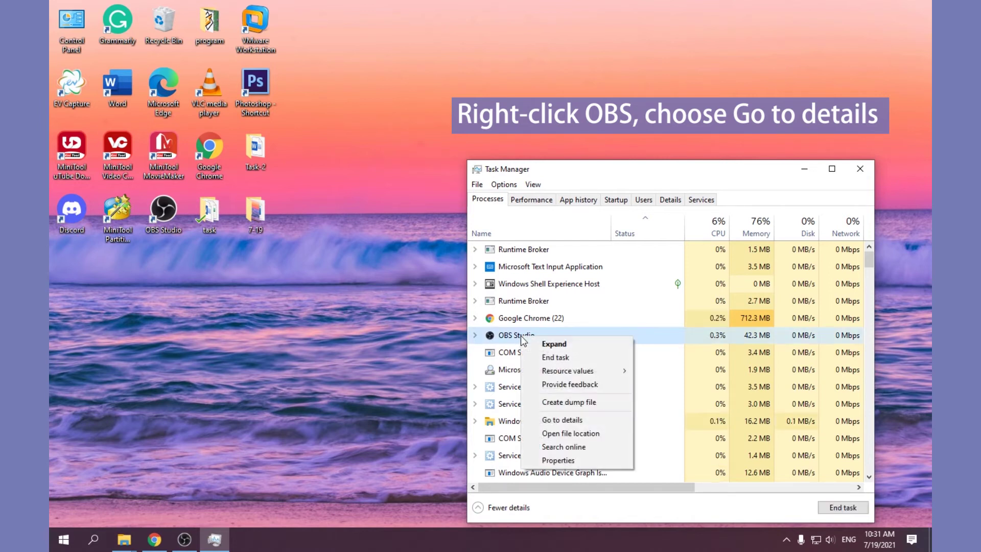
left_click(562, 420)
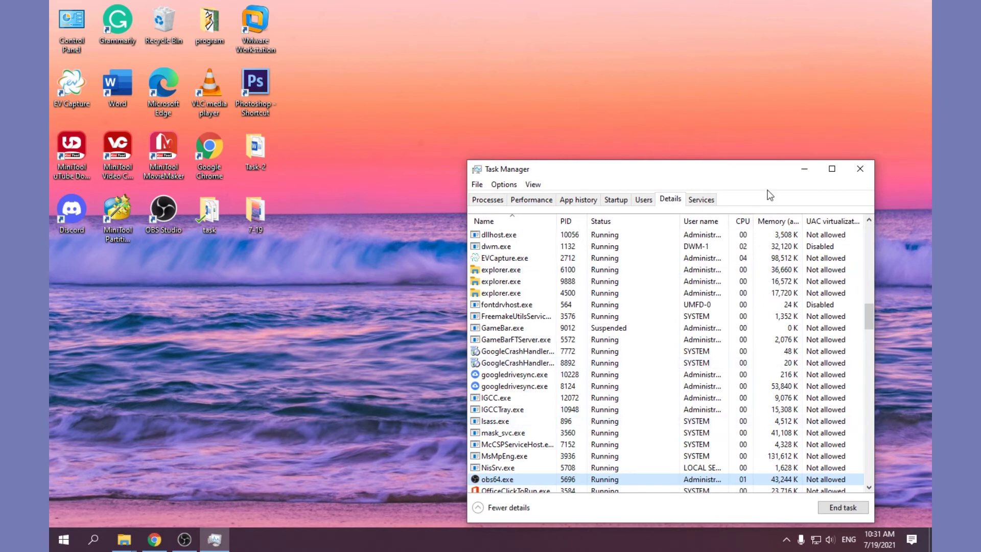
left_click(832, 168)
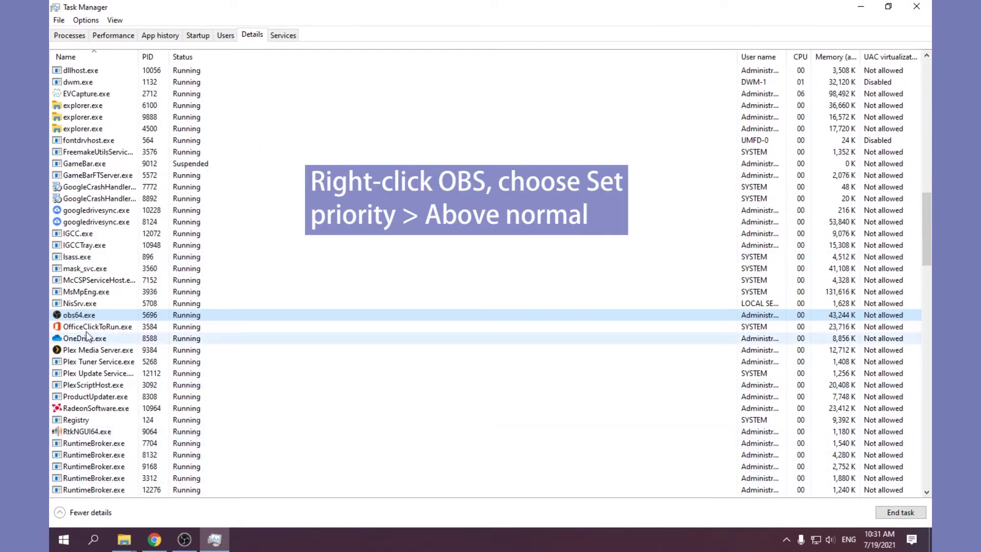
right_click(82, 314)
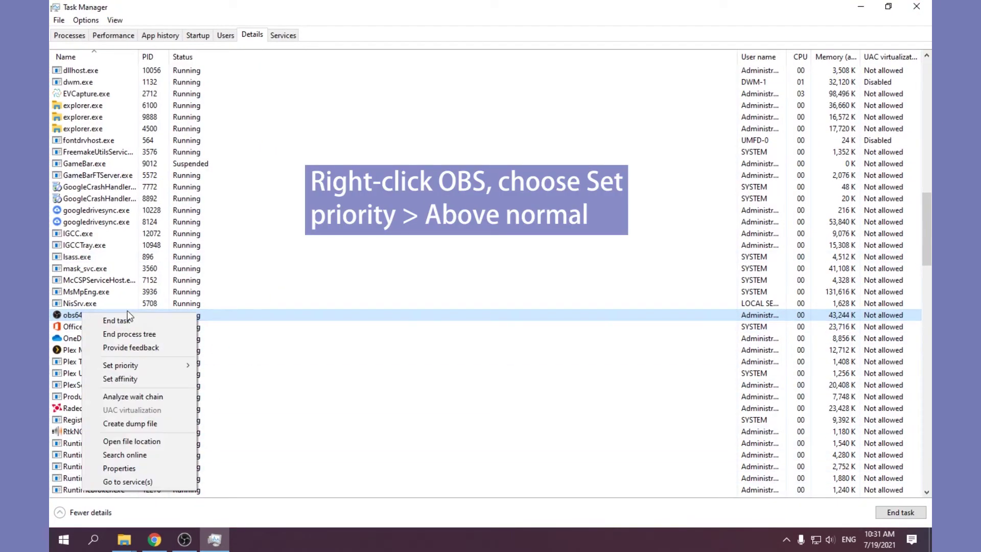
mouse_move(133, 369)
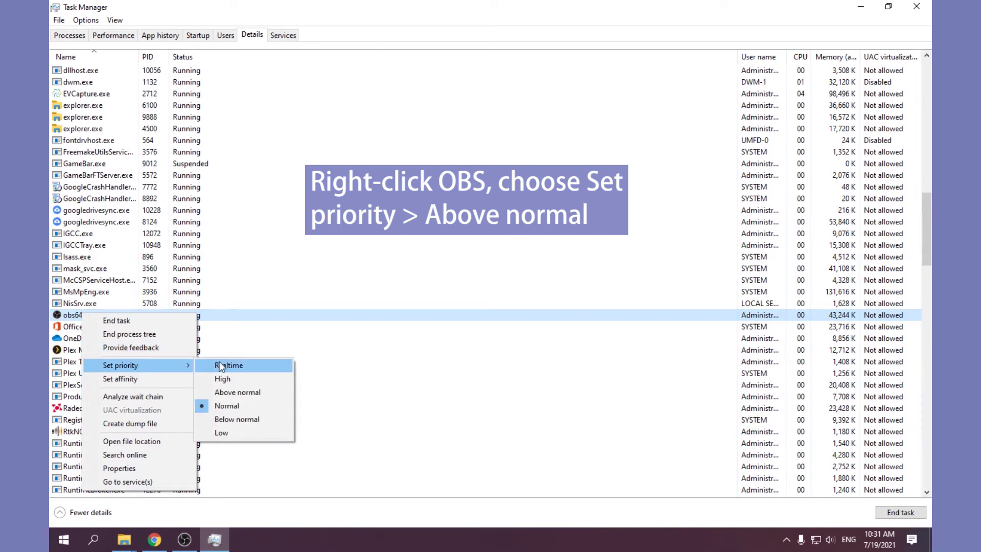
left_click(248, 393)
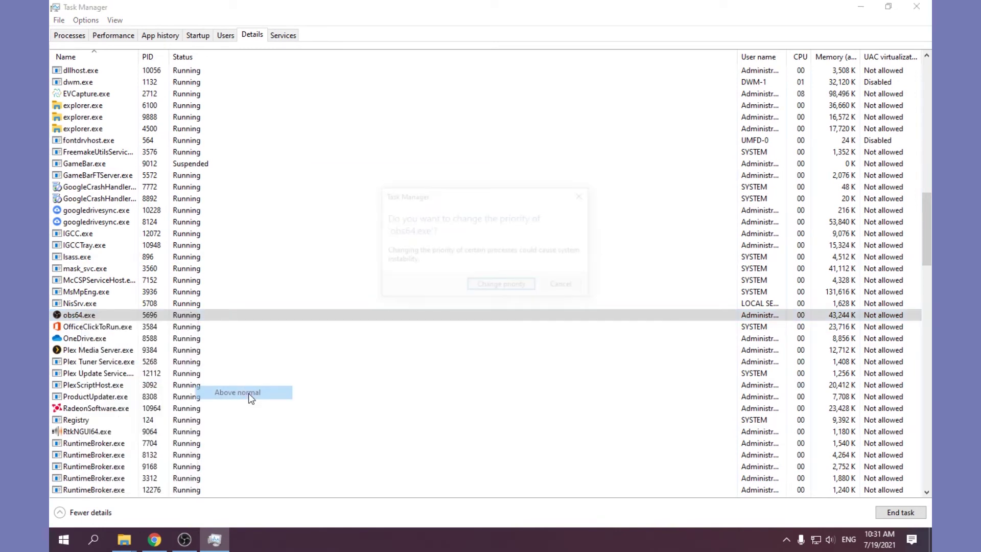
left_click(502, 285)
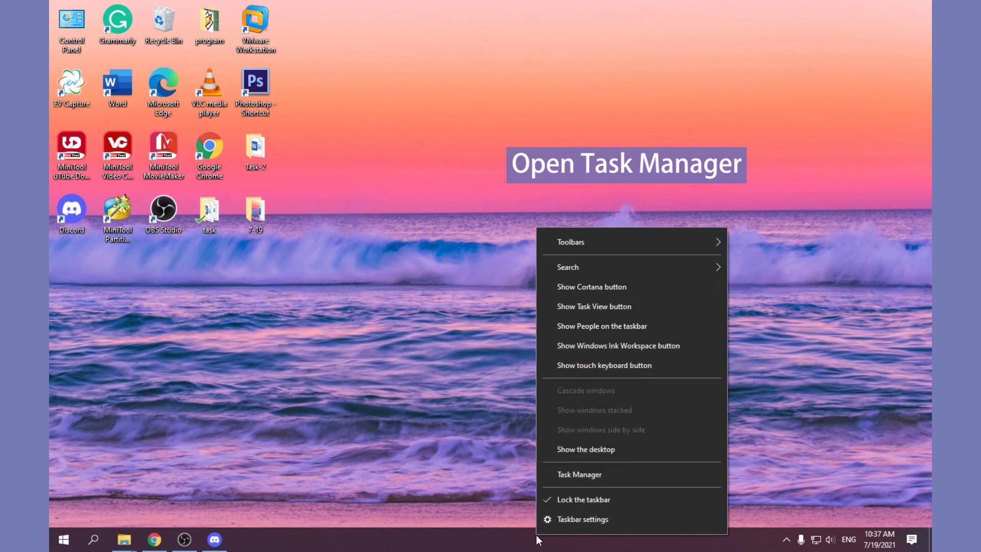
- End the Discord (32 bit) task in Task Manager, then close Task Manager
left_click(583, 475)
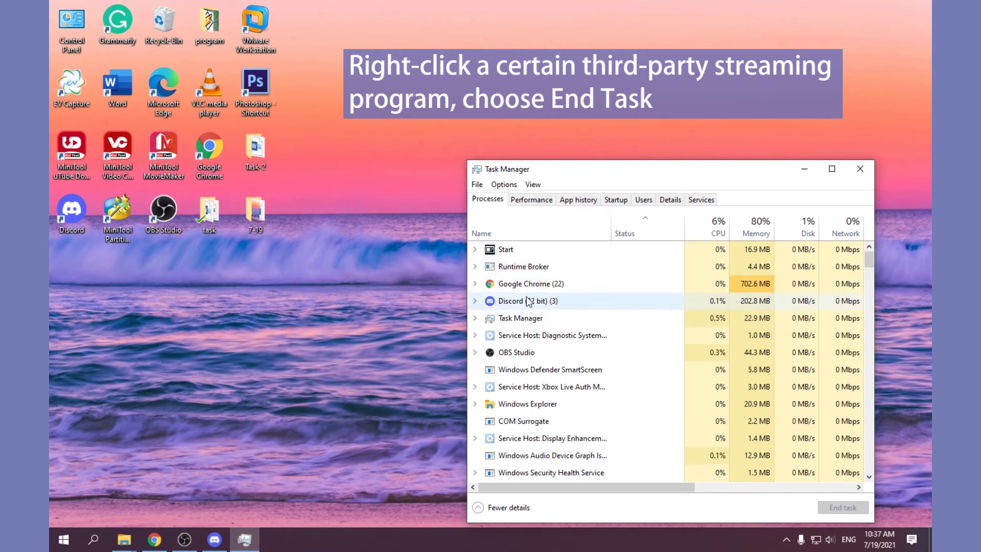
right_click(548, 303)
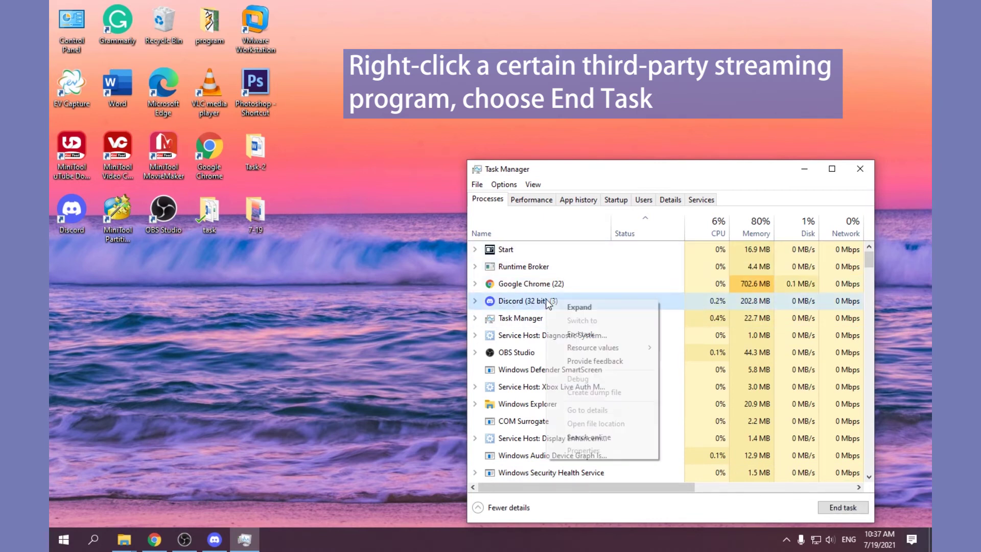
left_click(581, 334)
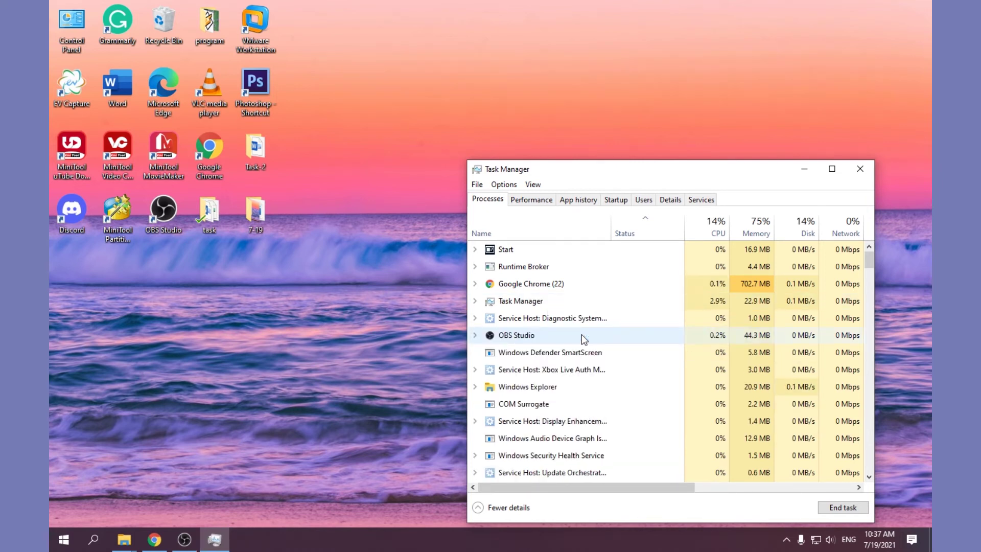
left_click(859, 168)
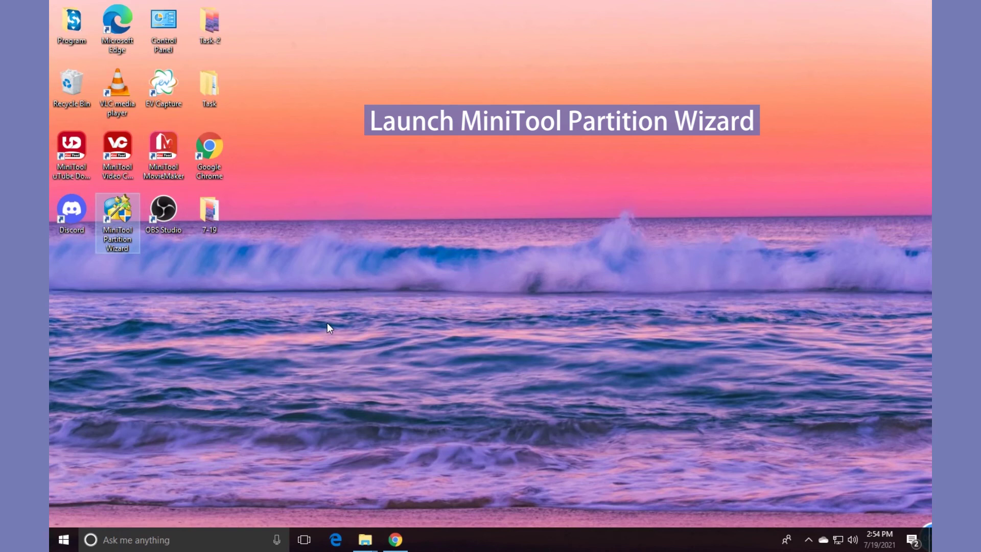
- Queue extending E: to 386.85 GB by taking 136.57 GB of free space from F:
double_click(107, 221)
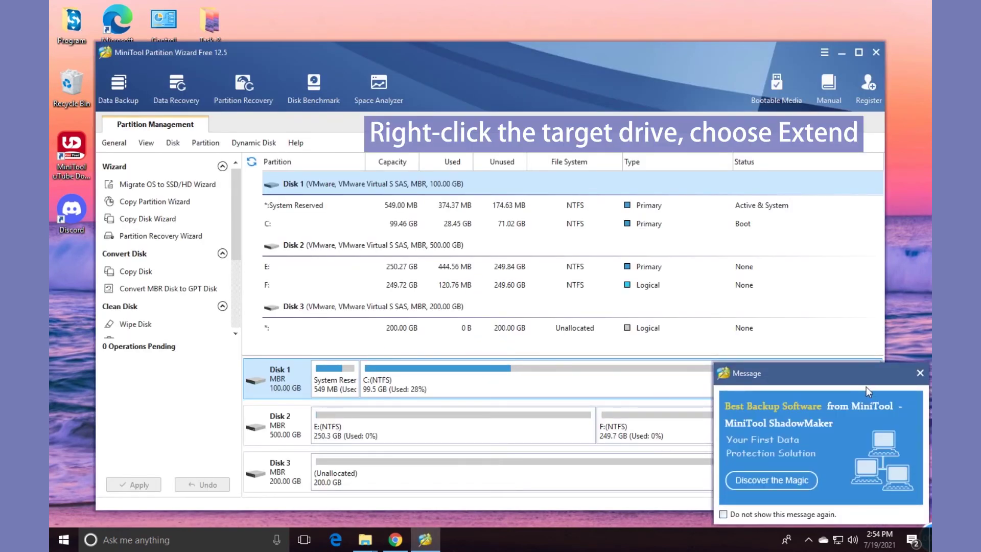
left_click(920, 373)
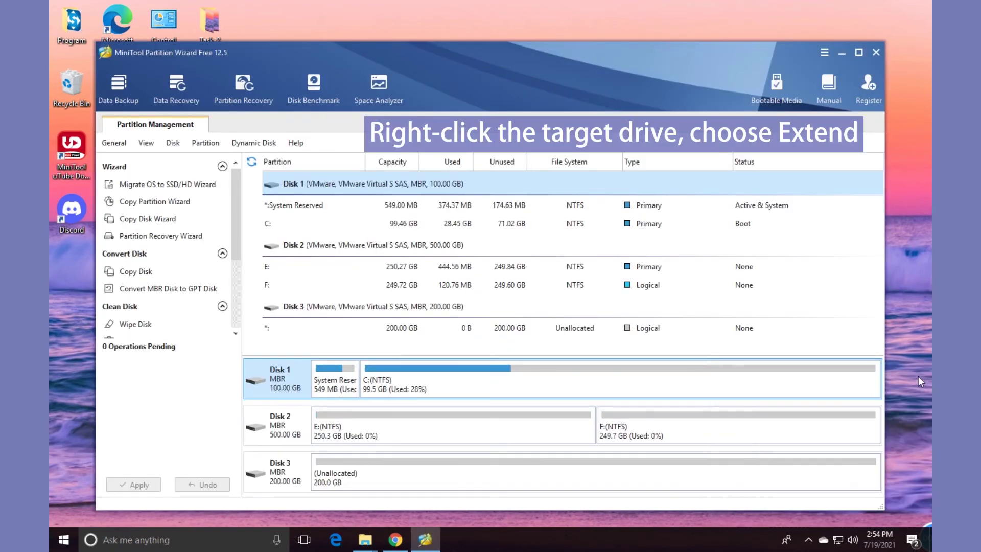
right_click(273, 266)
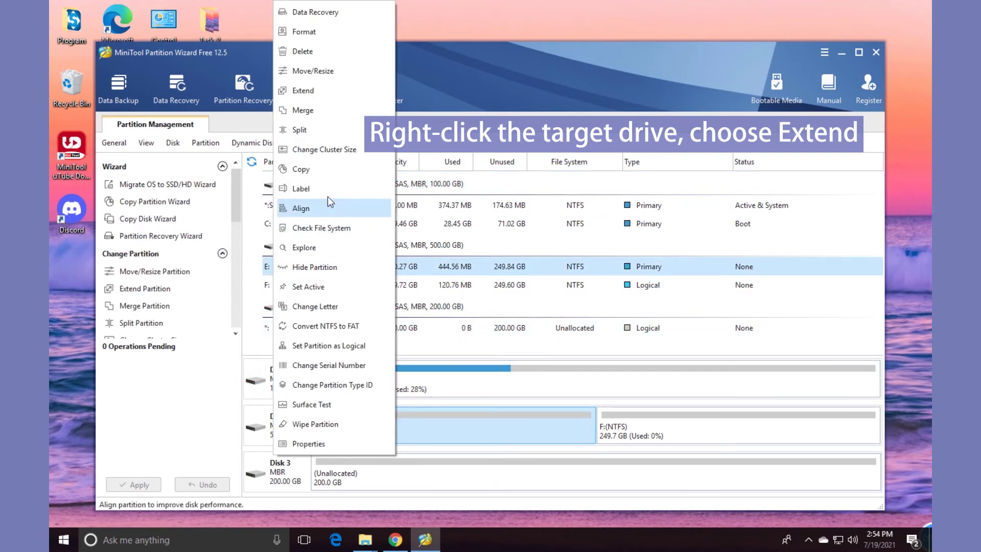
left_click(305, 92)
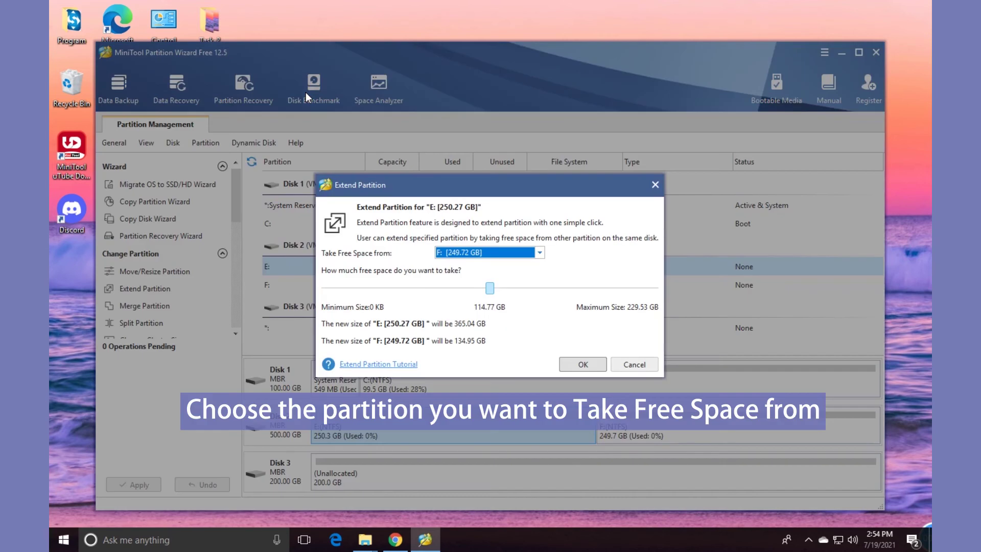
left_click(539, 253)
left_click(465, 264)
left_click_drag(489, 288, 525, 291)
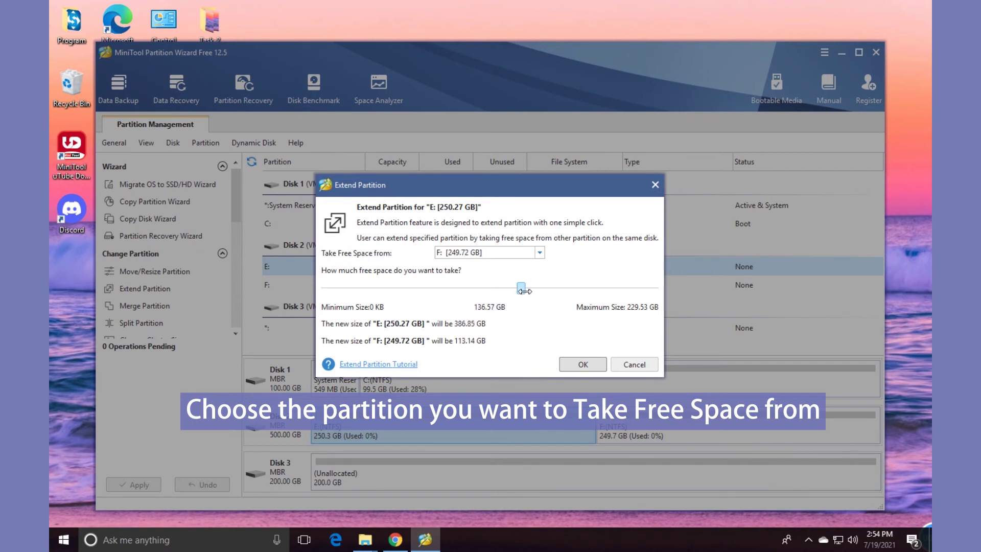
left_click(583, 364)
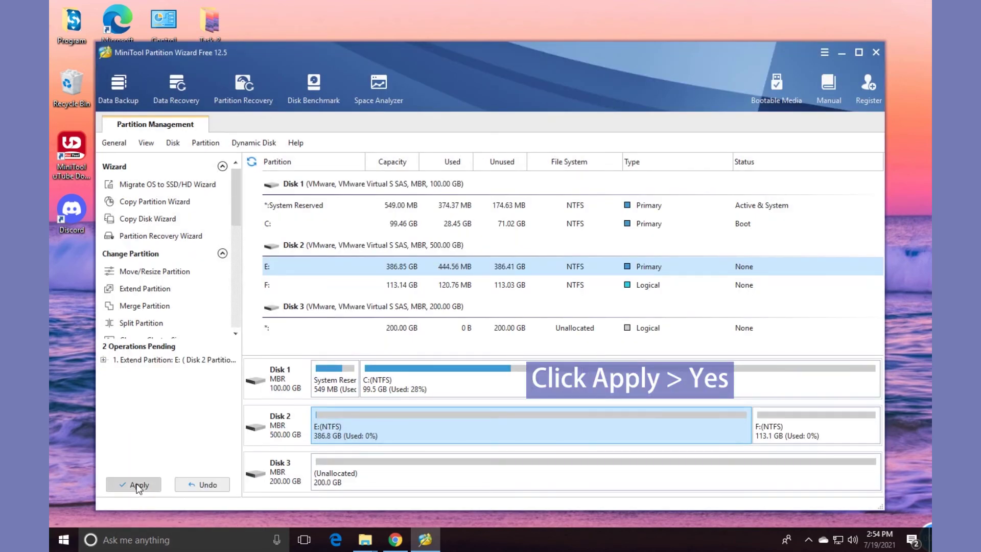
- Apply the pending E: extension, acknowledge the success message, and quit Partition Wizard
left_click(137, 484)
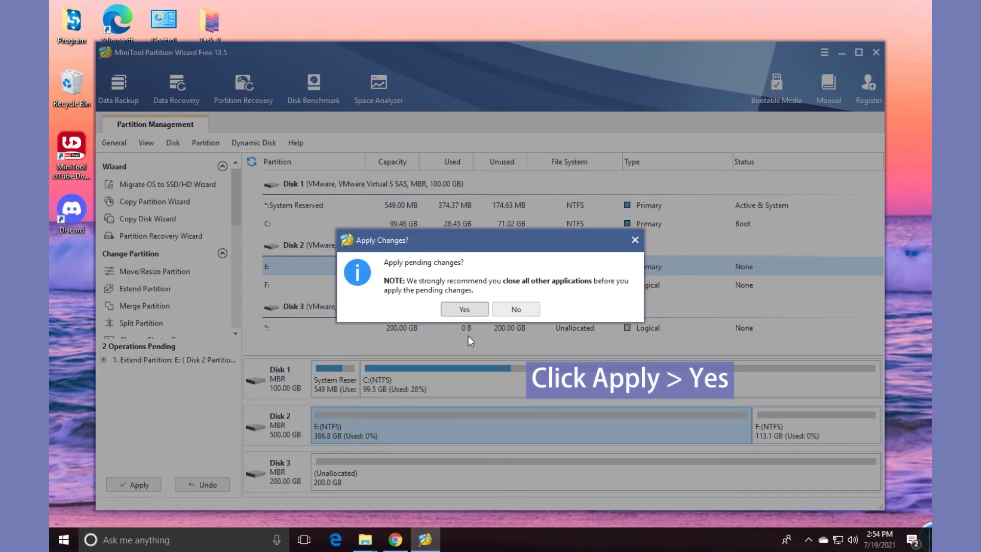
left_click(464, 309)
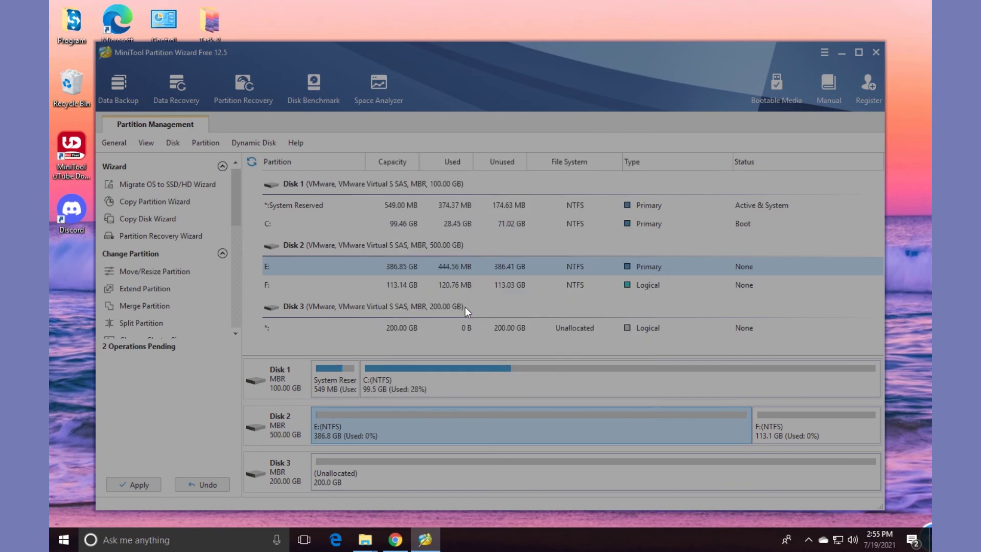
left_click(479, 304)
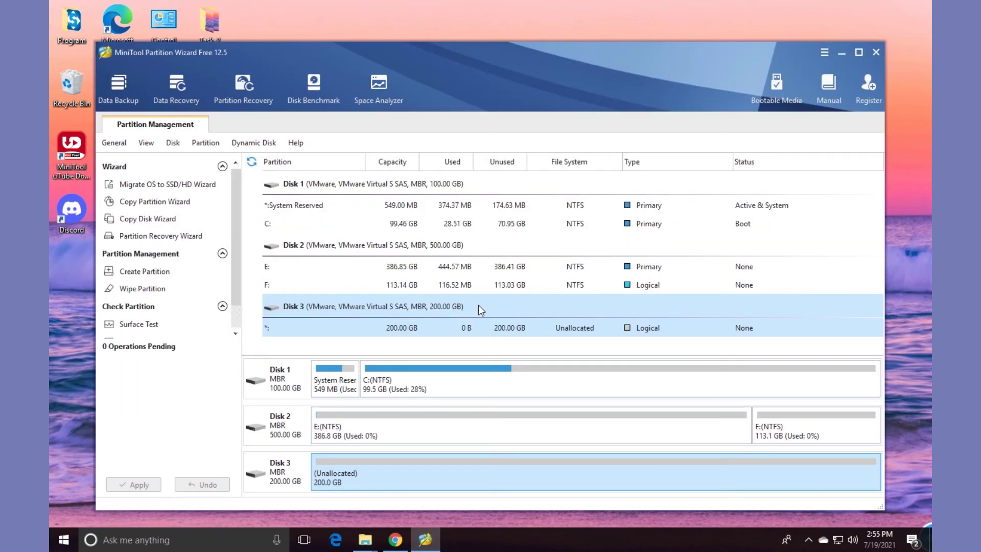
left_click(876, 52)
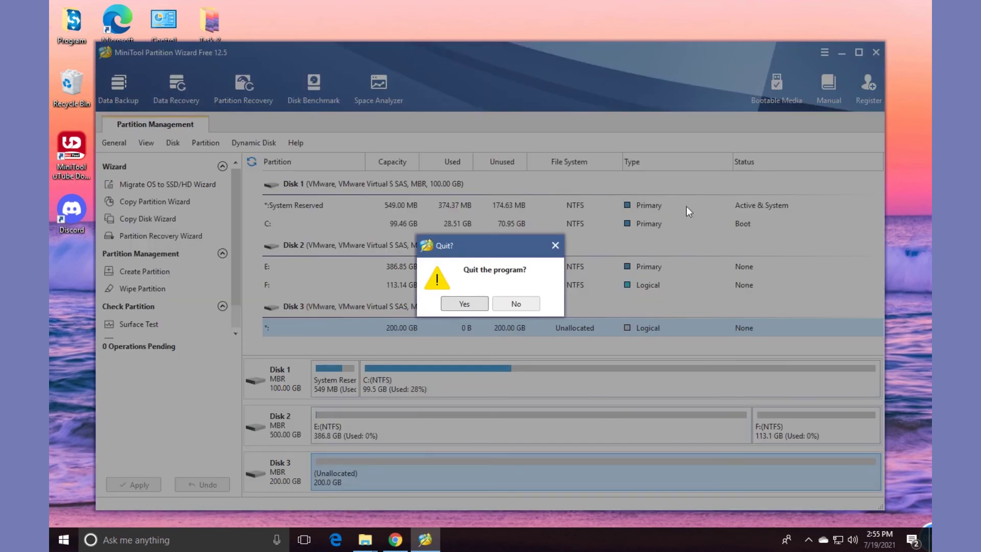
left_click(452, 303)
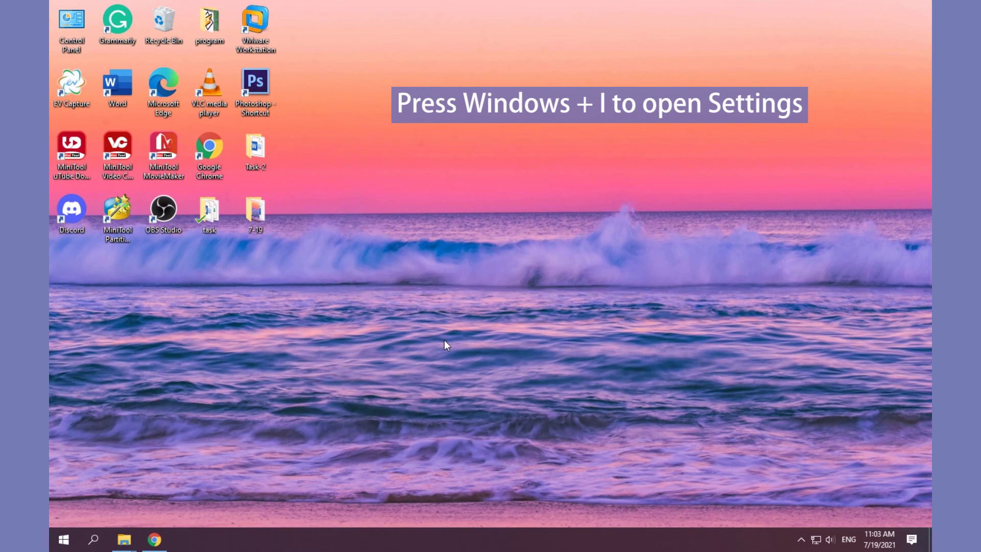
- Turn Game Mode off under Windows Settings > Gaming, then close Settings
key("super+i")
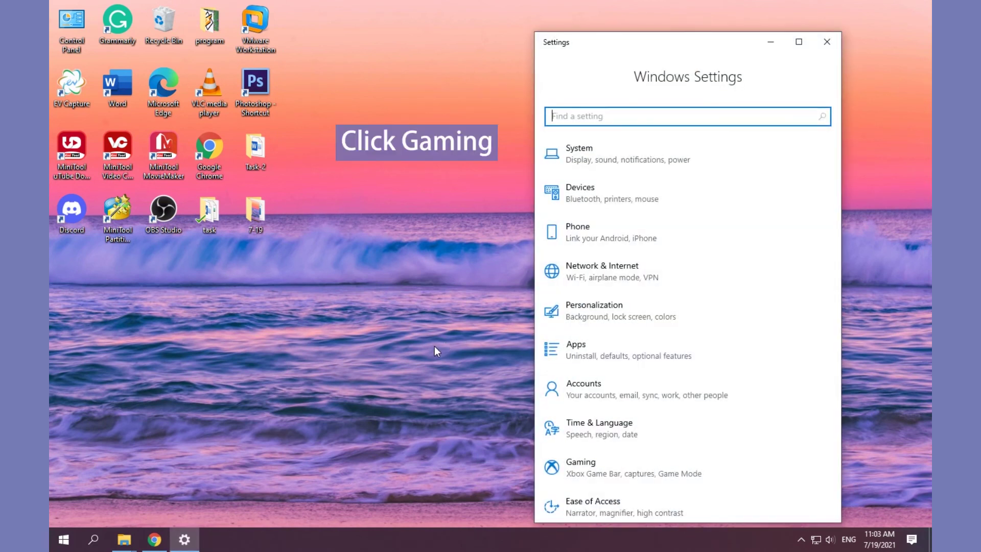
scroll(713, 243, "down", 3)
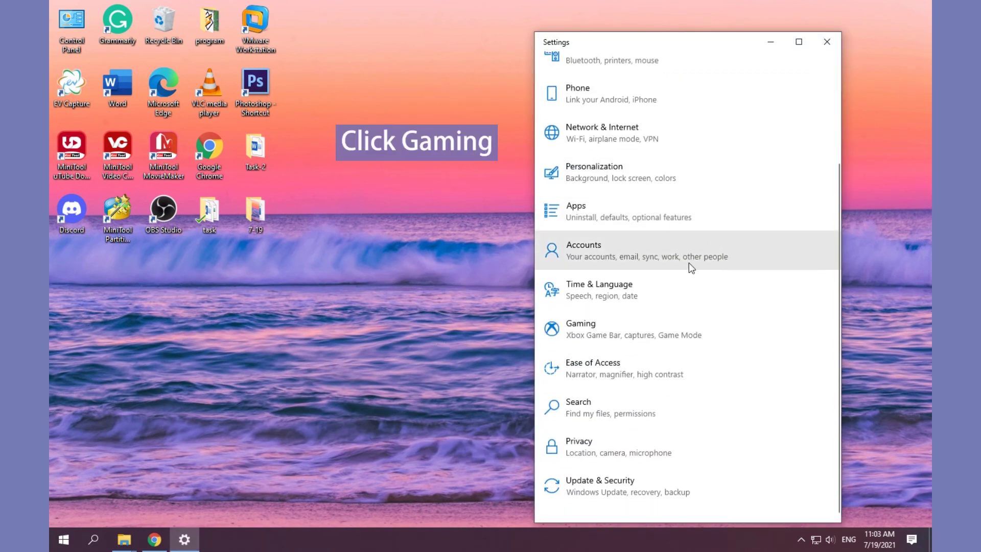
left_click(579, 333)
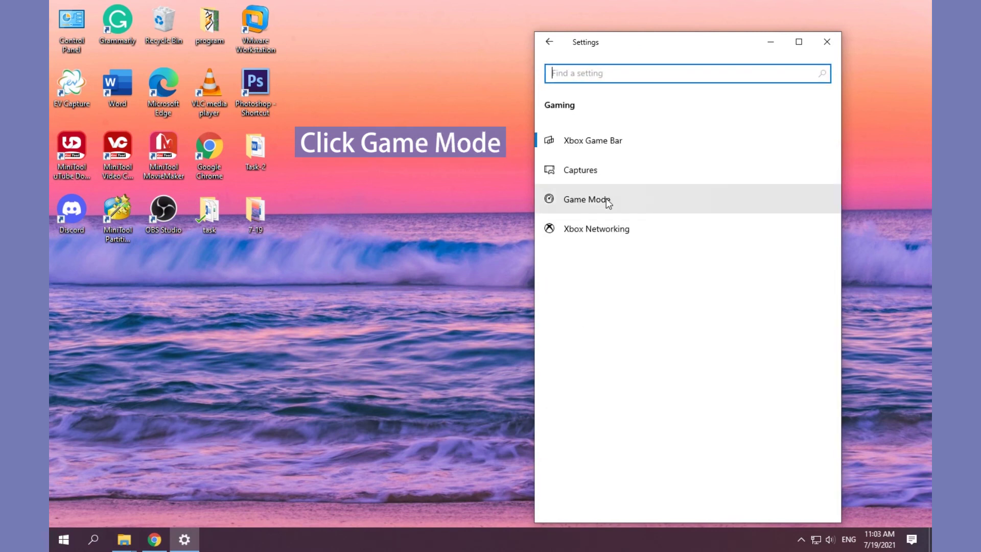
left_click(590, 202)
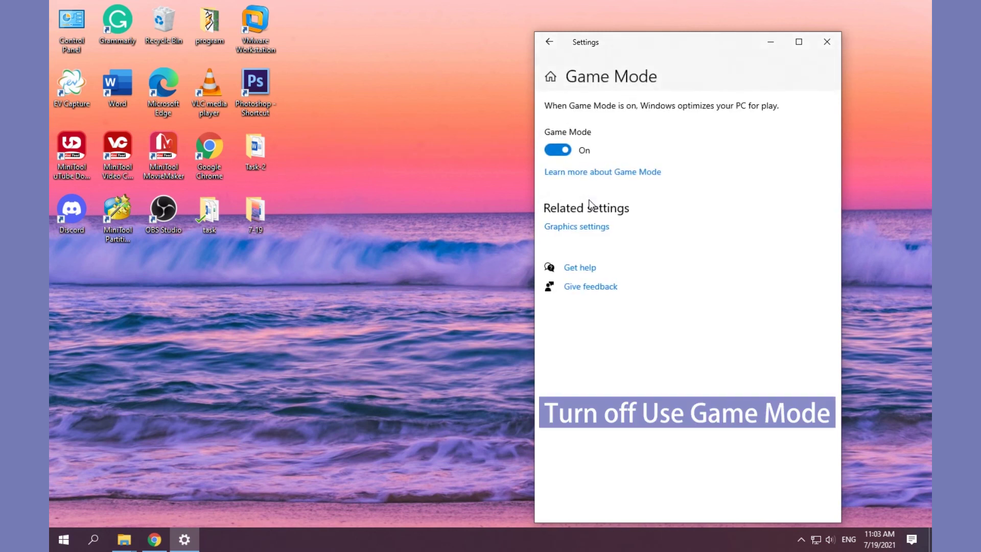
left_click(562, 150)
left_click(828, 43)
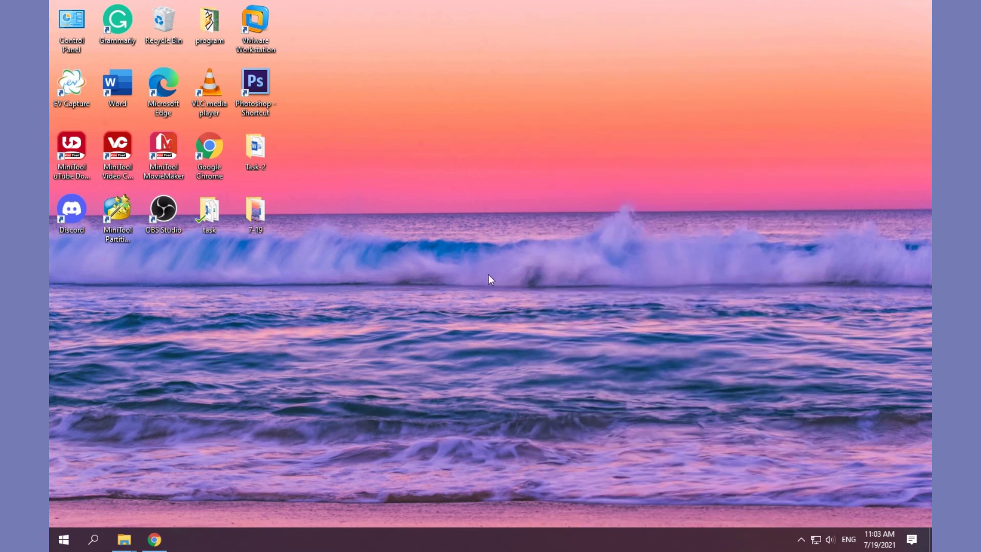